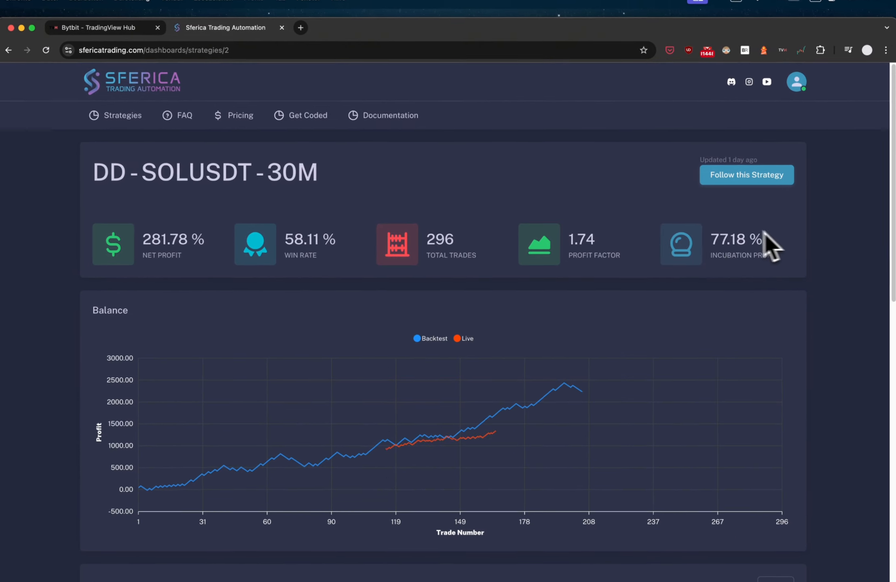
Review the DD - SOLUSDT - 30M strategy's performance page and look at its chart and strategy tester on TradingView.
{"action": "scroll", "coordinate": [636, 330], "scroll_direction": "down", "scroll_amount": 5}
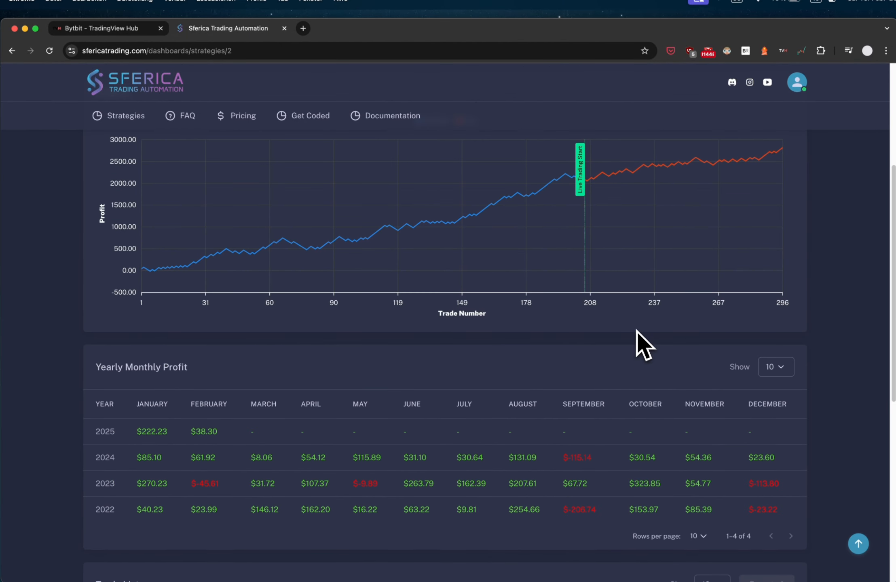
{"action": "scroll", "coordinate": [636, 331], "scroll_direction": "up", "scroll_amount": 5}
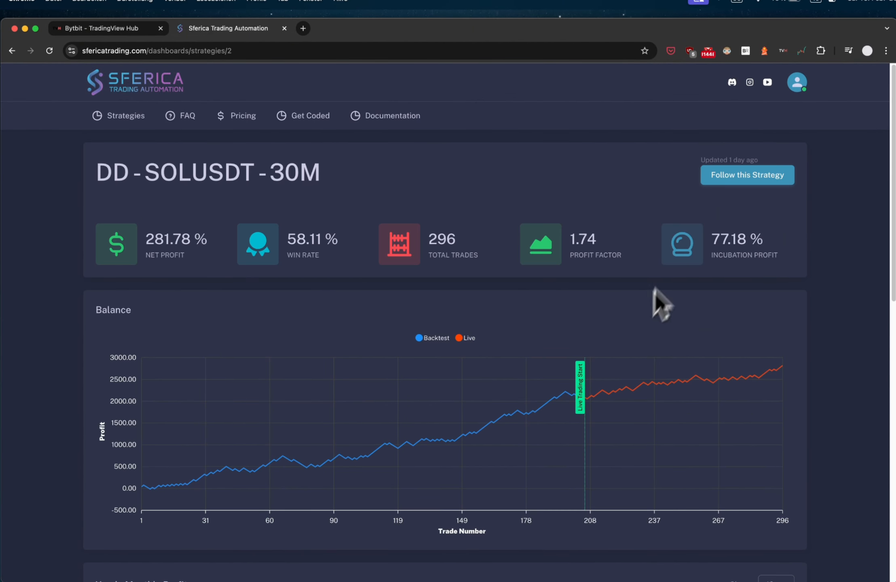
{"action": "left_click", "coordinate": [726, 180]}
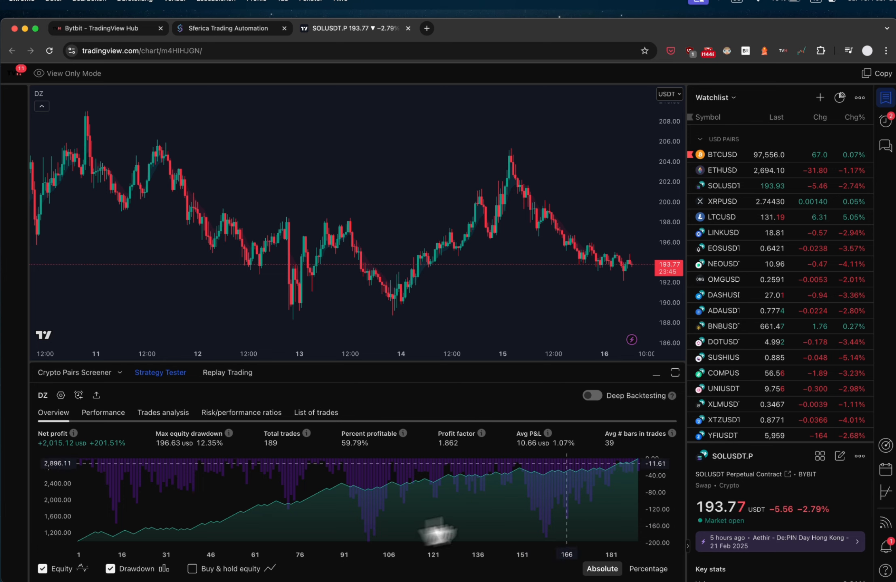
{"action": "key", "text": "super+w"}
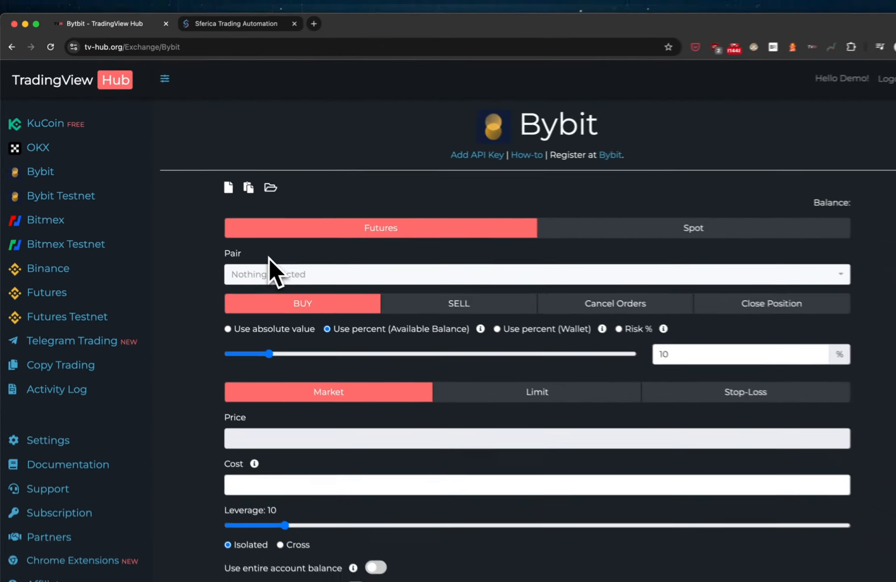
Choose ETHUSDT as the futures pair in the Bybit order form.
{"action": "left_click", "coordinate": [281, 273]}
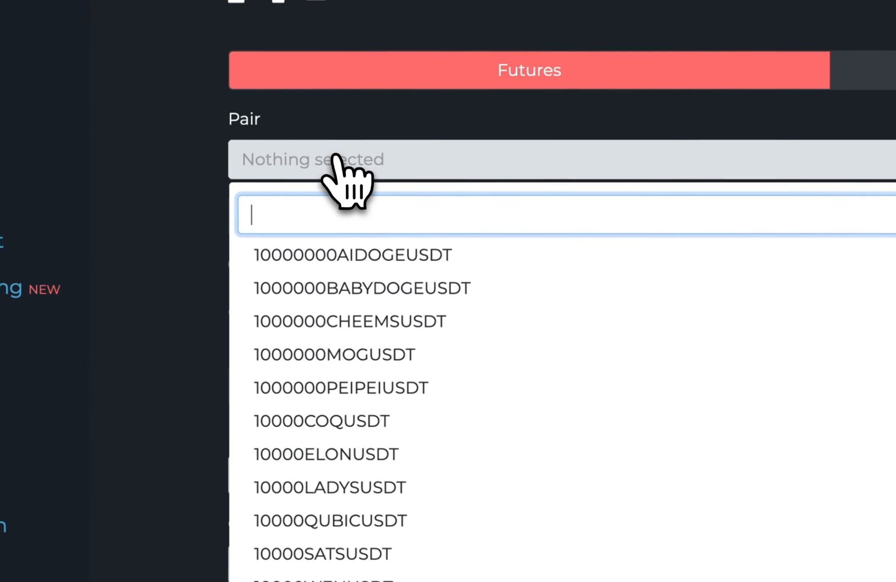
{"action": "type", "text": "ethus"}
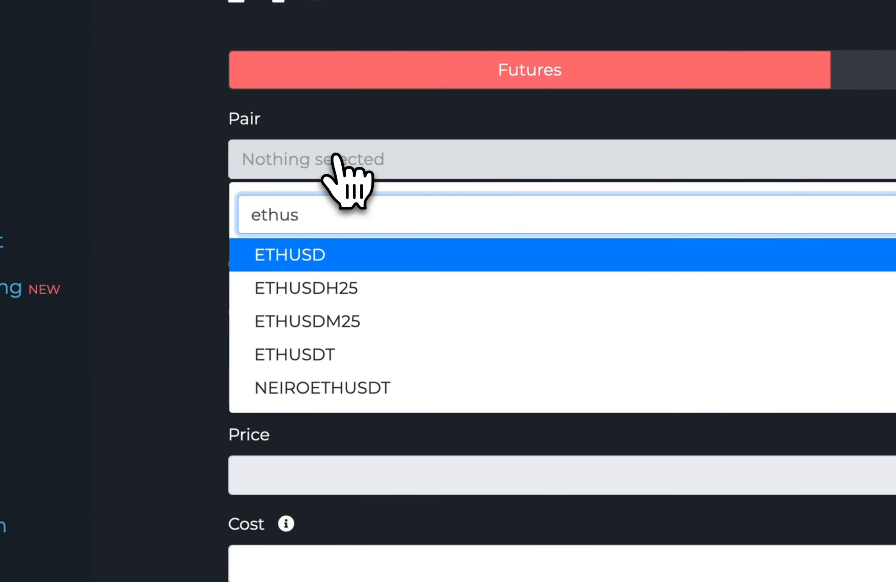
{"action": "left_click", "coordinate": [364, 358]}
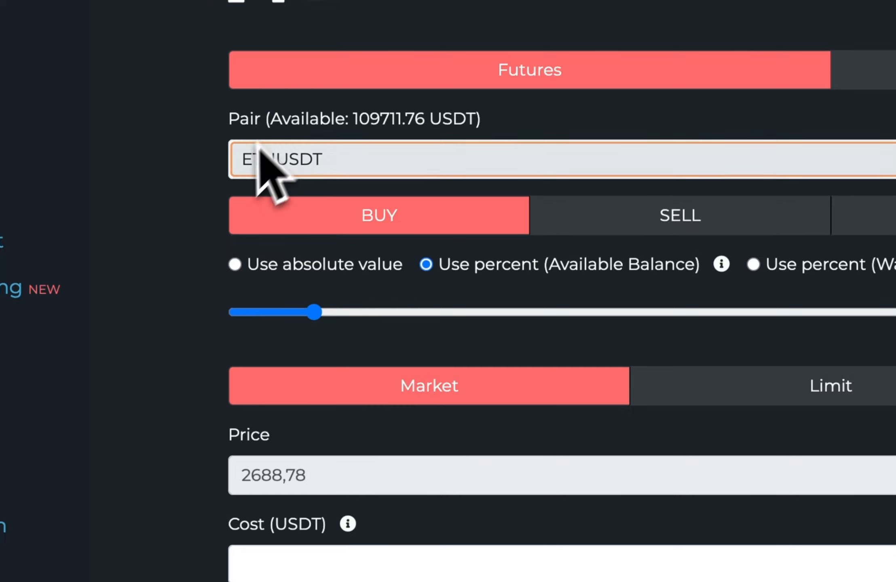
Try the absolute and percentage sizing modes, including an absolute value with a cost of 500 USDT and fixed size.
{"action": "left_click", "coordinate": [235, 265]}
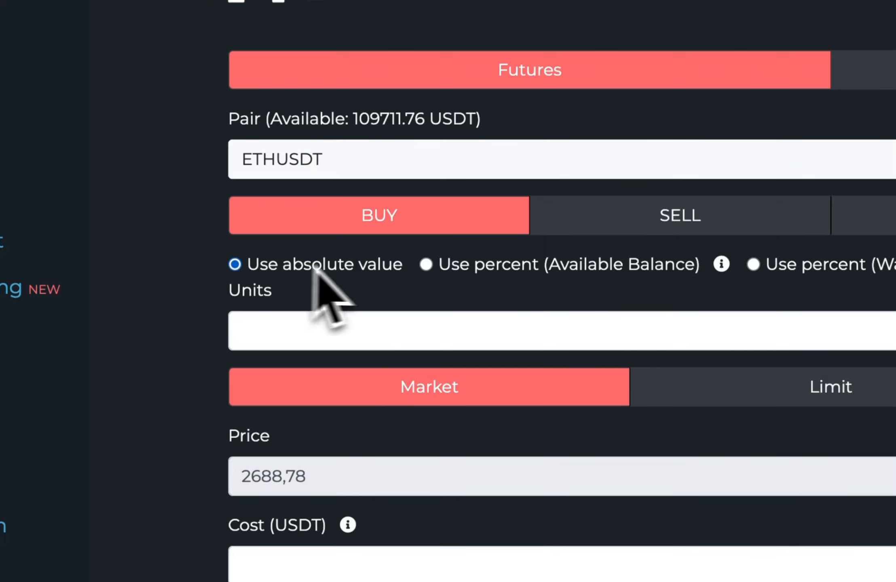
{"action": "left_click", "coordinate": [427, 265]}
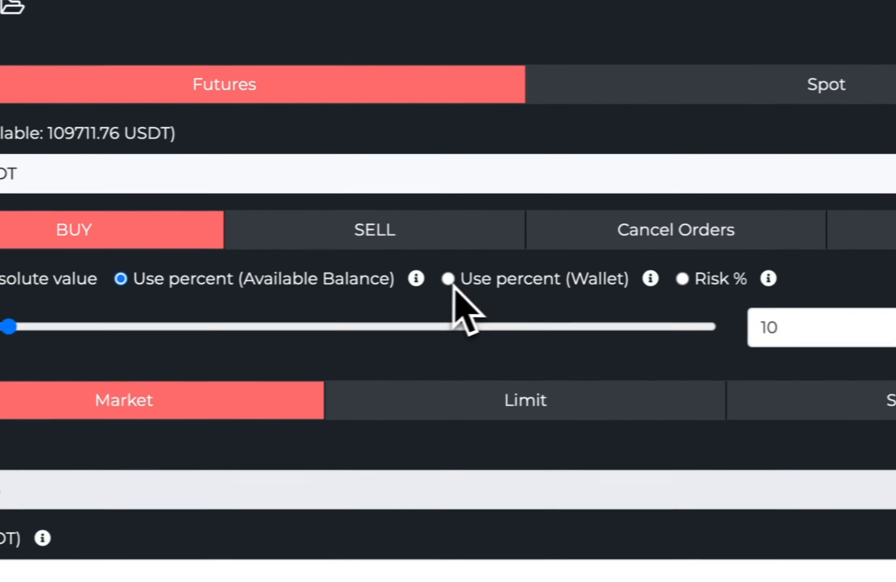
{"action": "left_click", "coordinate": [753, 265]}
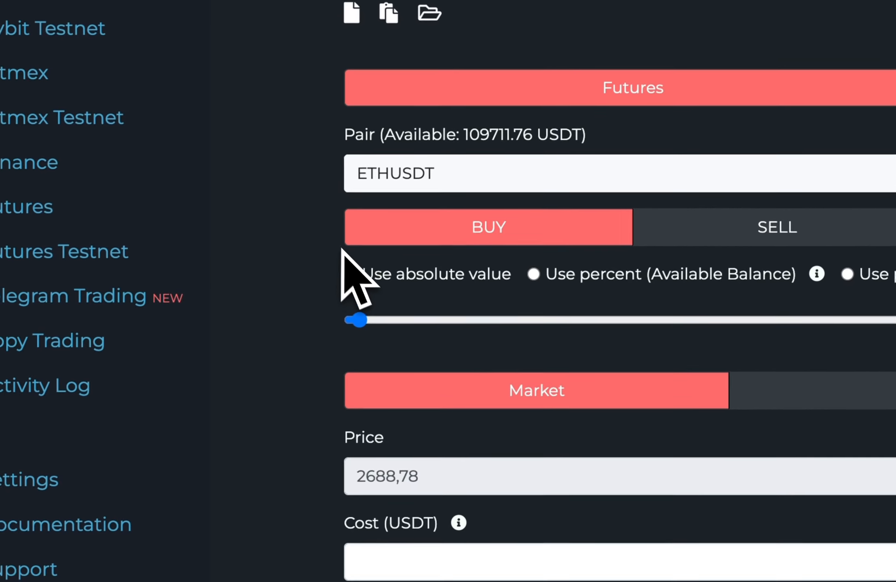
{"action": "left_click", "coordinate": [351, 274]}
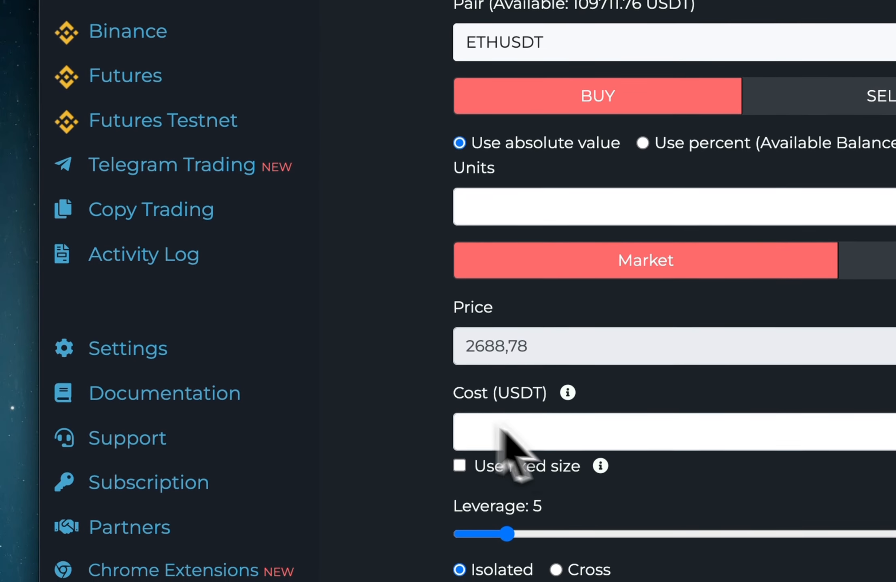
{"action": "left_click", "coordinate": [482, 431]}
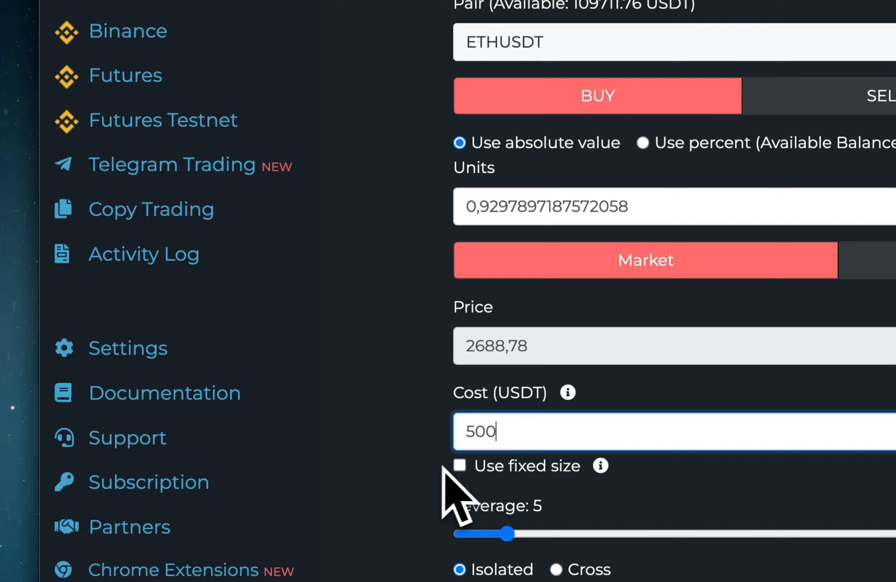
{"action": "left_click", "coordinate": [458, 466]}
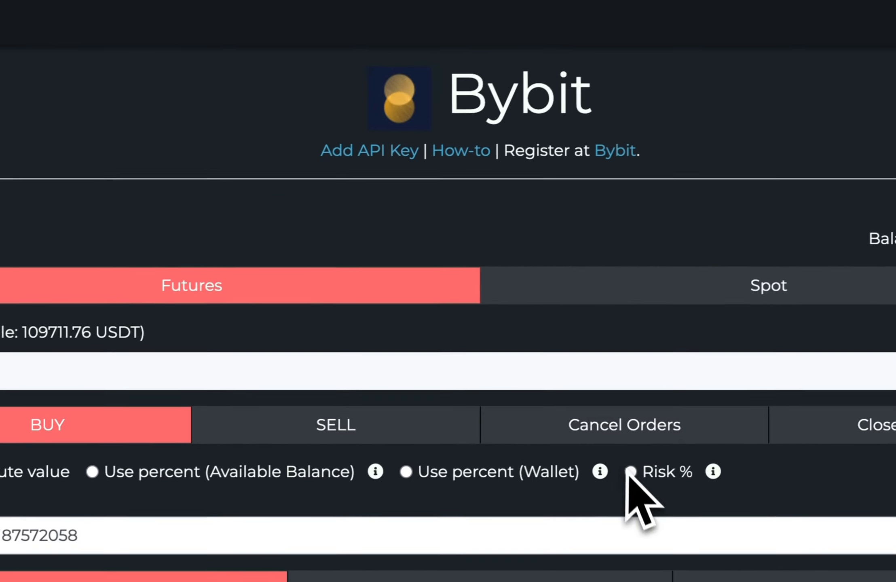
Size the ETHUSDT buy order by Risk % with a value of 2%.
{"action": "left_click", "coordinate": [623, 474]}
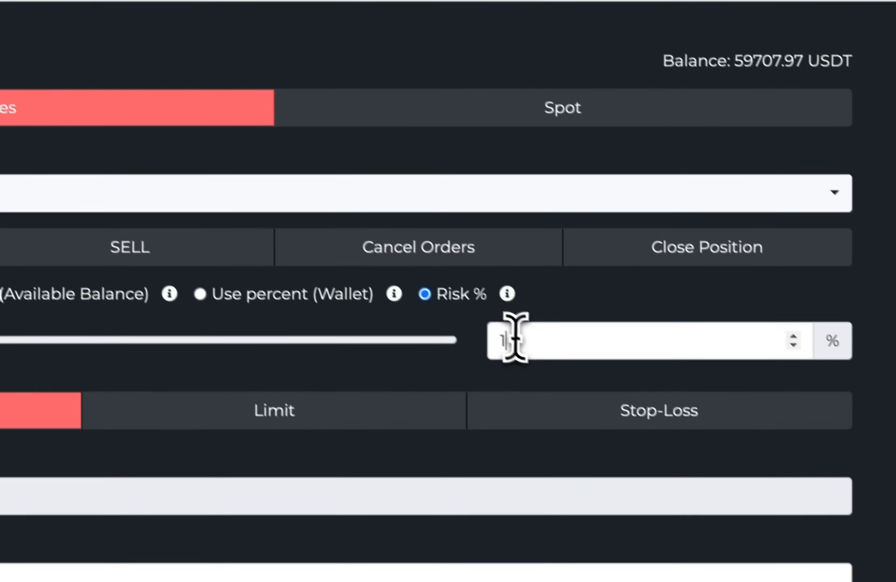
{"action": "double_click", "coordinate": [714, 515]}
{"action": "type", "text": "2"}
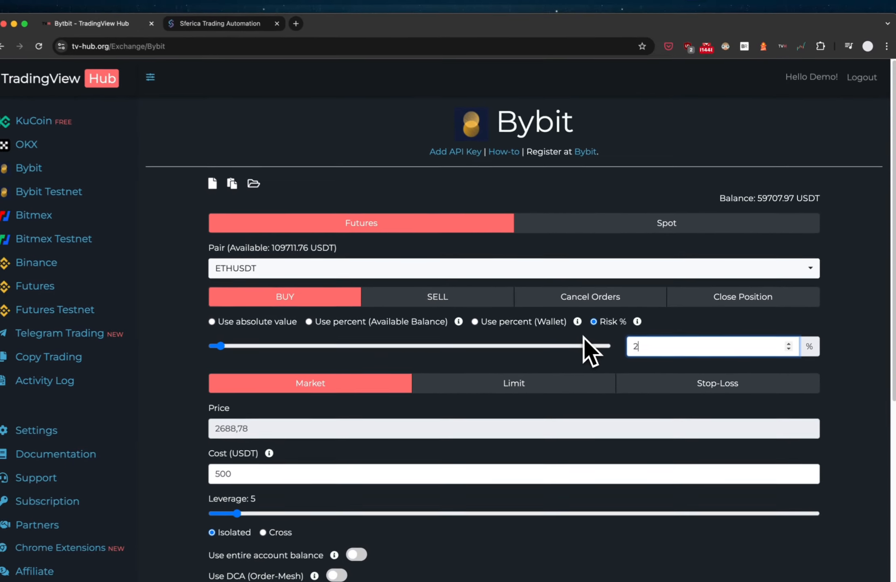
Enable the absolute-value stop-loss at -4% and add a take-profit step at 2% for 100% of the amount.
{"action": "scroll", "coordinate": [586, 339], "scroll_direction": "down", "scroll_amount": 3}
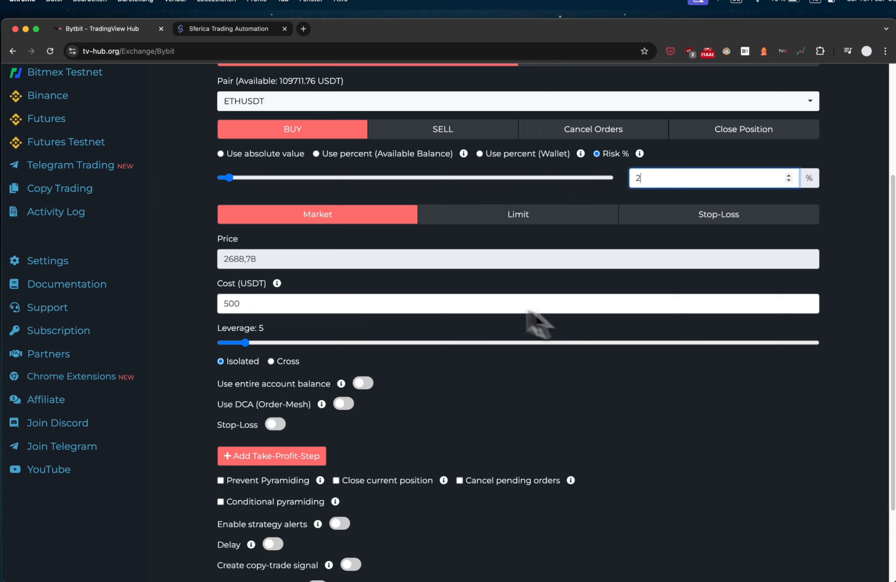
{"action": "left_click", "coordinate": [275, 425]}
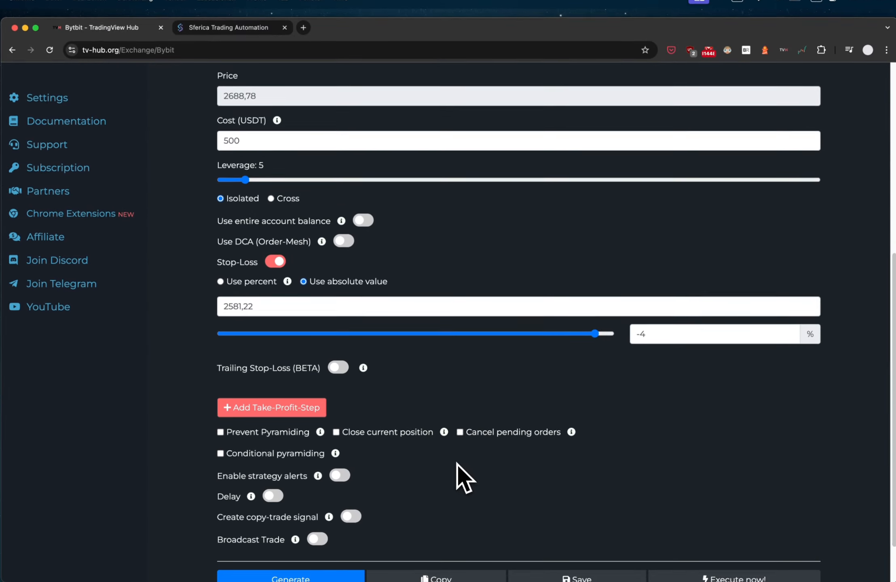
{"action": "left_click", "coordinate": [311, 407]}
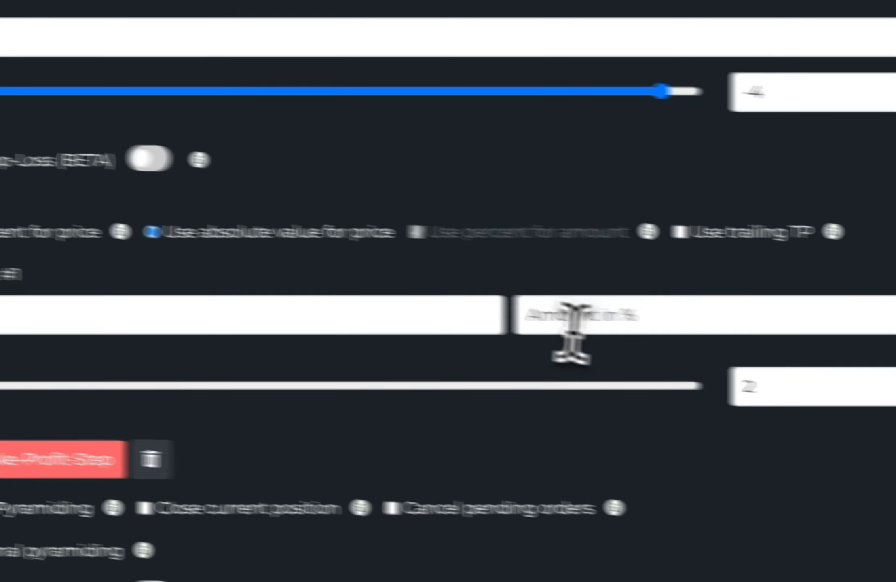
{"action": "left_click", "coordinate": [739, 341]}
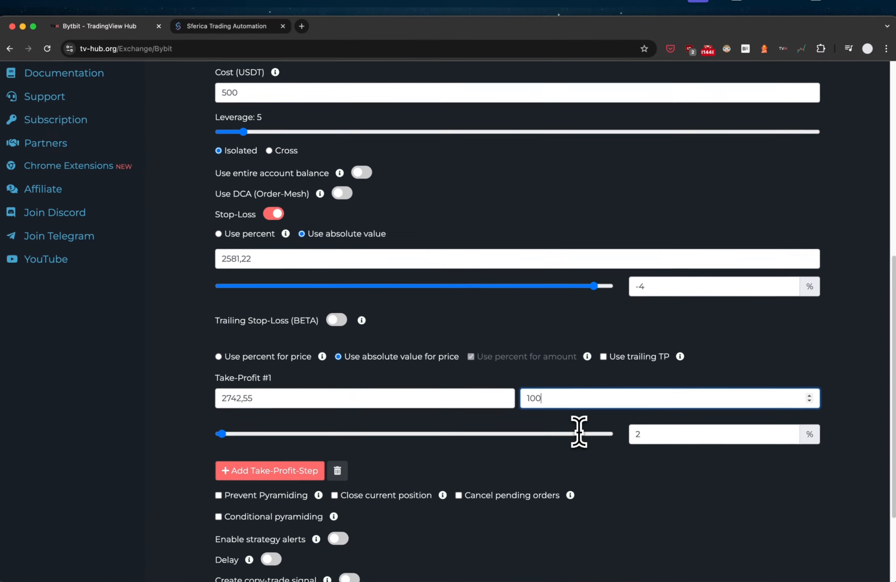
Enable Close current position and strategy alerts, and generate and copy the order's alert message.
{"action": "scroll", "coordinate": [579, 432], "scroll_direction": "down", "scroll_amount": 3}
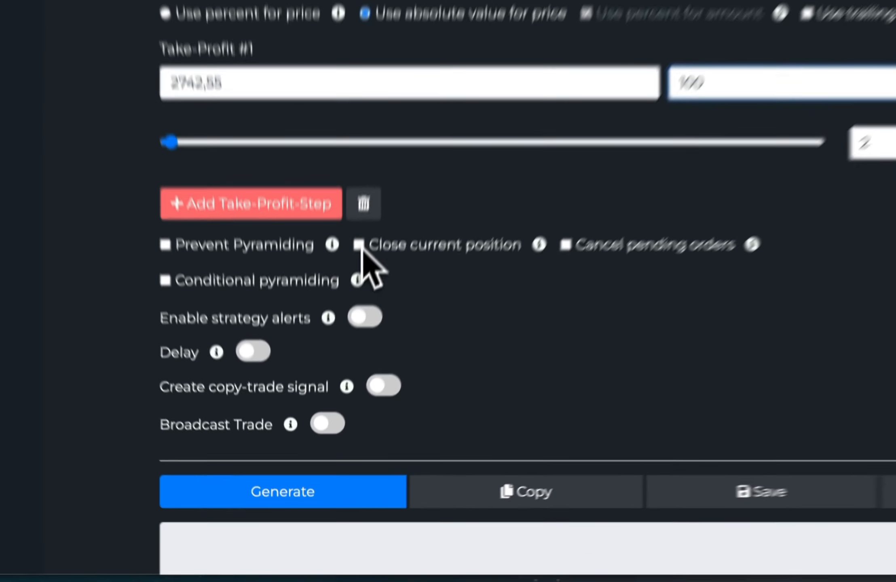
{"action": "left_click", "coordinate": [343, 387]}
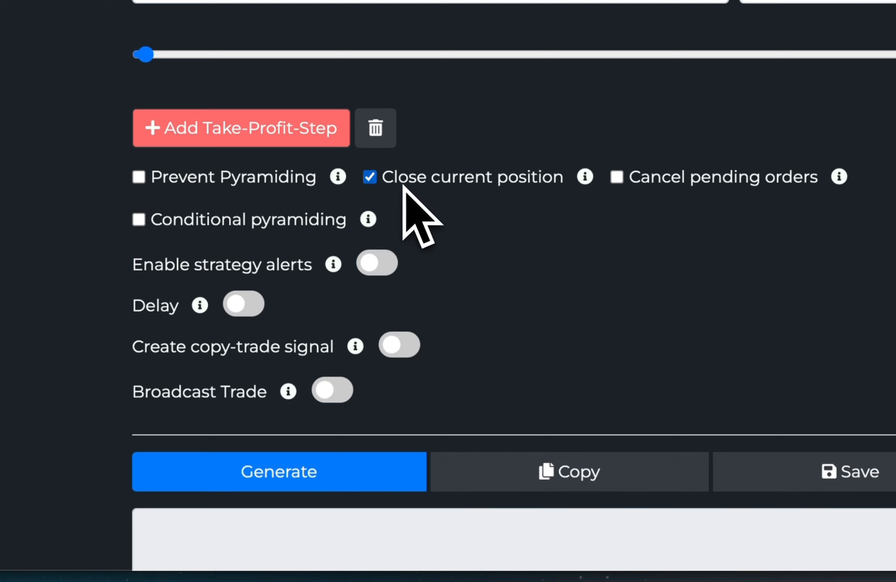
{"action": "left_click", "coordinate": [385, 265]}
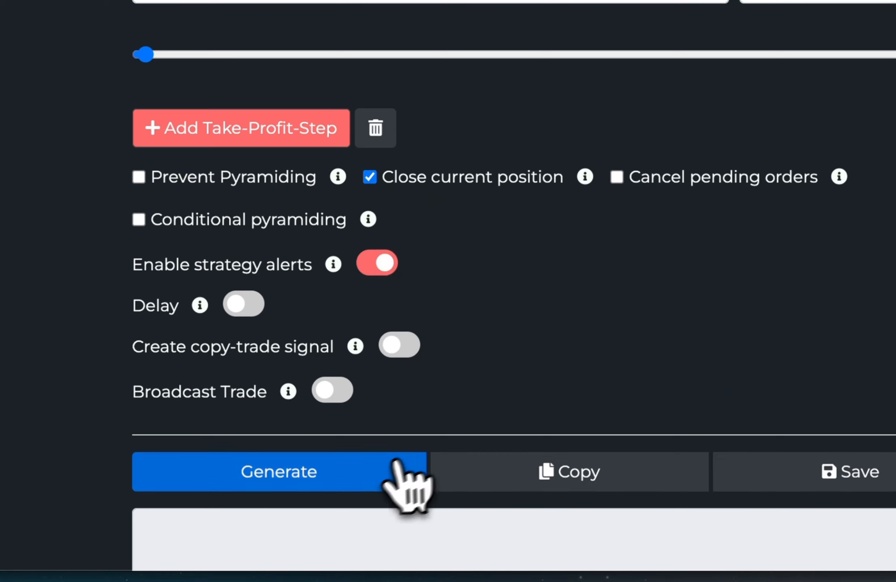
{"action": "left_click", "coordinate": [367, 474]}
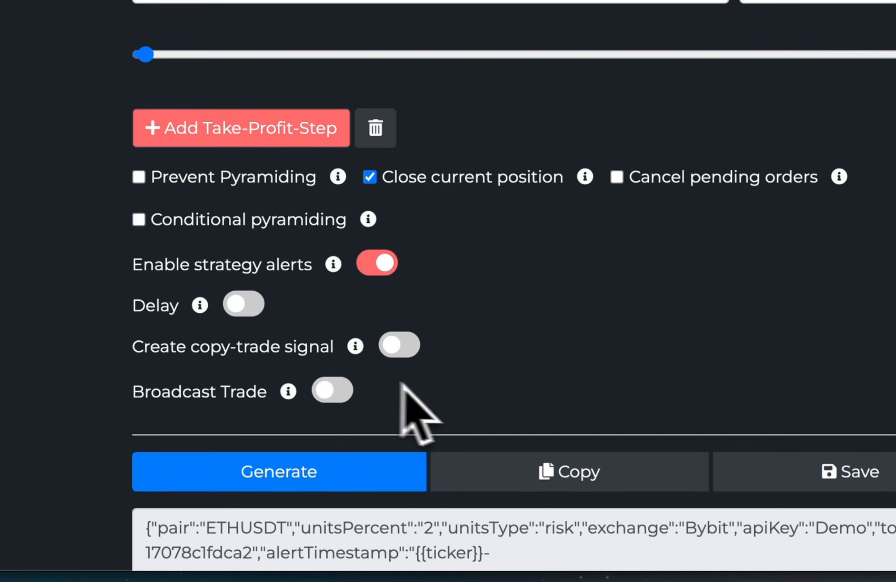
{"action": "left_click", "coordinate": [554, 485]}
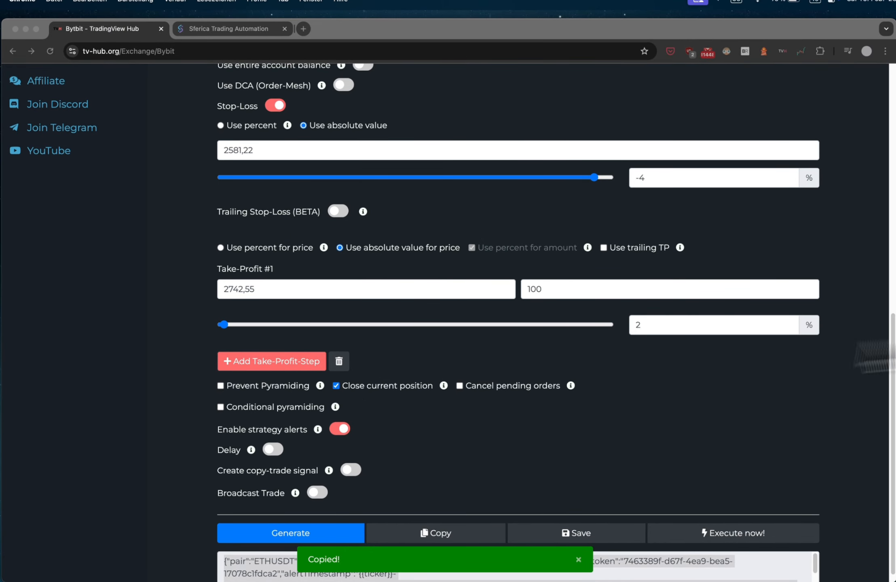
Switch to VS Code, paste the alert message with its token into the empty file and format it as JSON.
{"action": "key", "text": "super+Tab"}
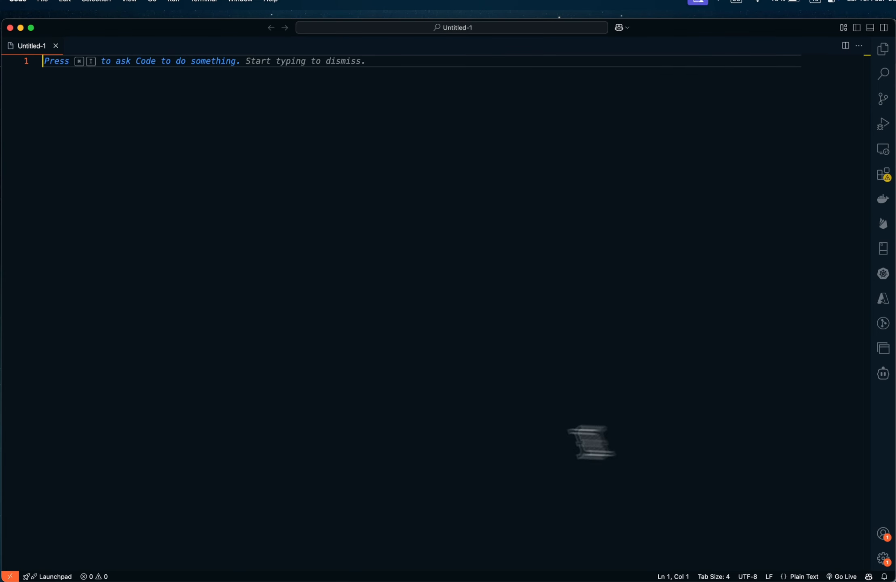
{"action": "key", "text": "super+v"}
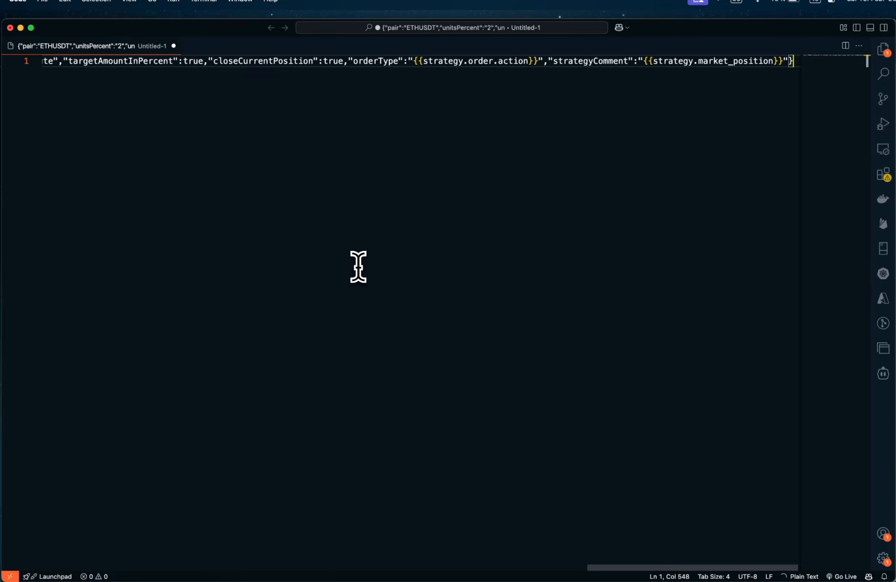
{"action": "key", "text": "super+a"}
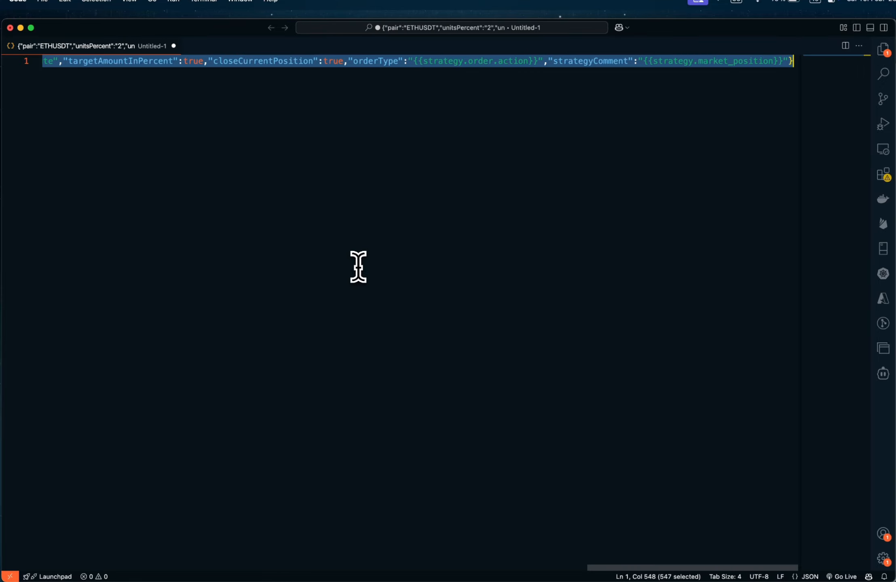
{"action": "key", "text": "super+shift+p"}
{"action": "key", "text": "Return"}
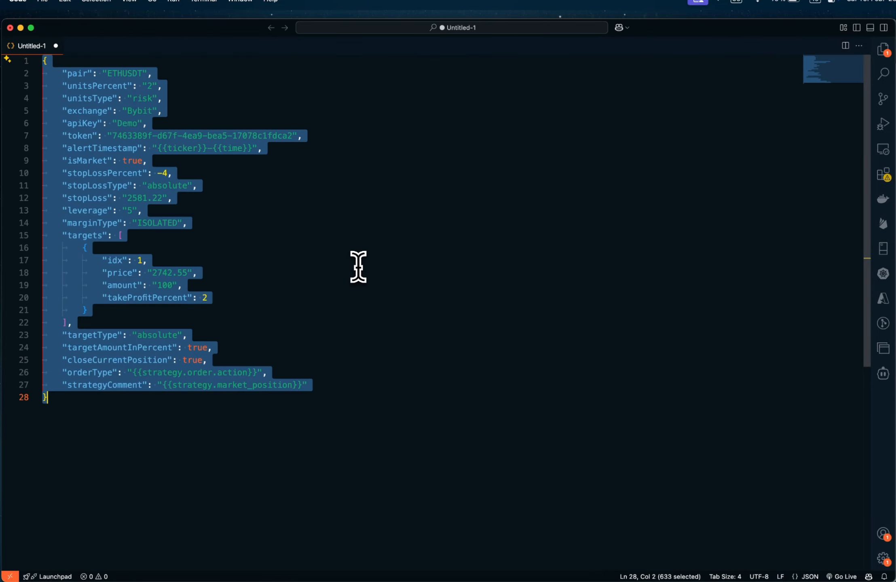
{"action": "left_click", "coordinate": [305, 226]}
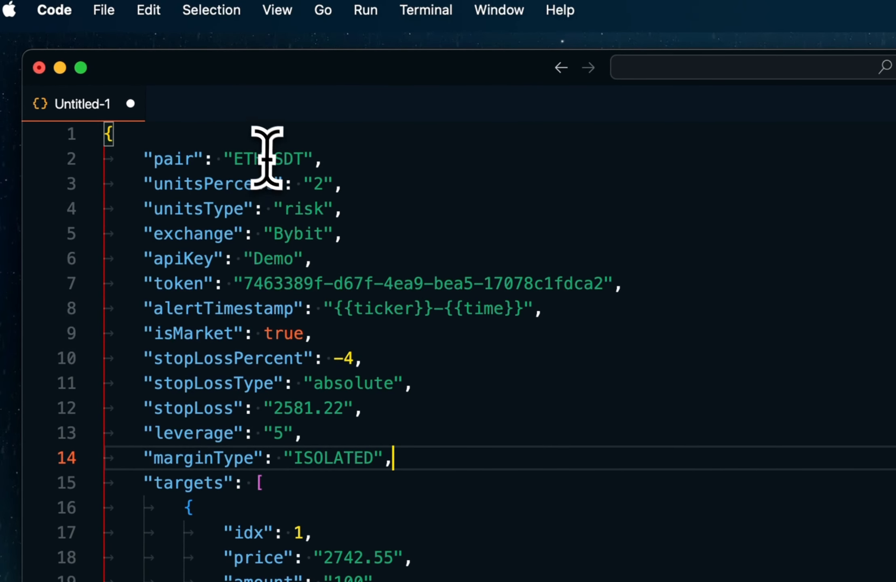
Try to replace the pair value with the {{ticker}} placeholder from the alertTimestamp line.
{"action": "left_click_drag", "start_coordinate": [434, 310], "coordinate": [329, 309]}
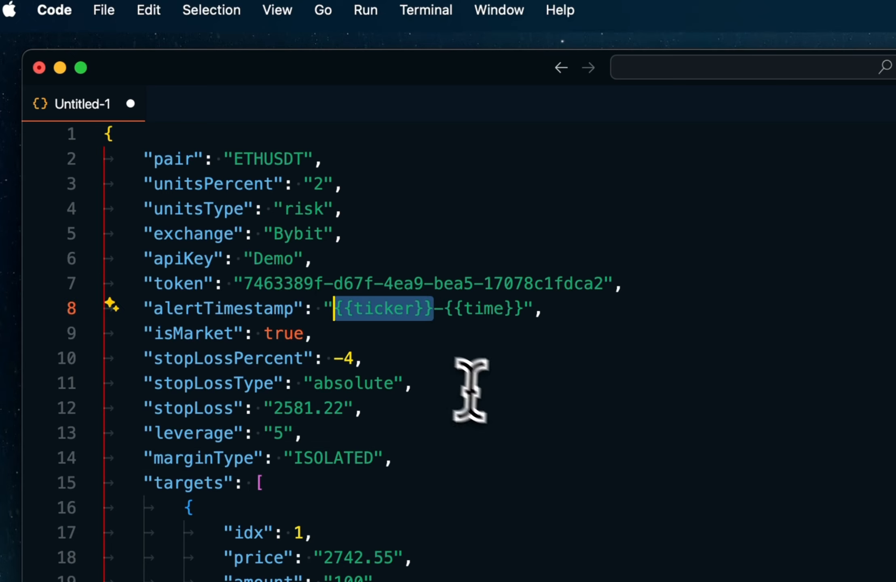
{"action": "double_click", "coordinate": [267, 159]}
{"action": "key", "text": "super+v"}
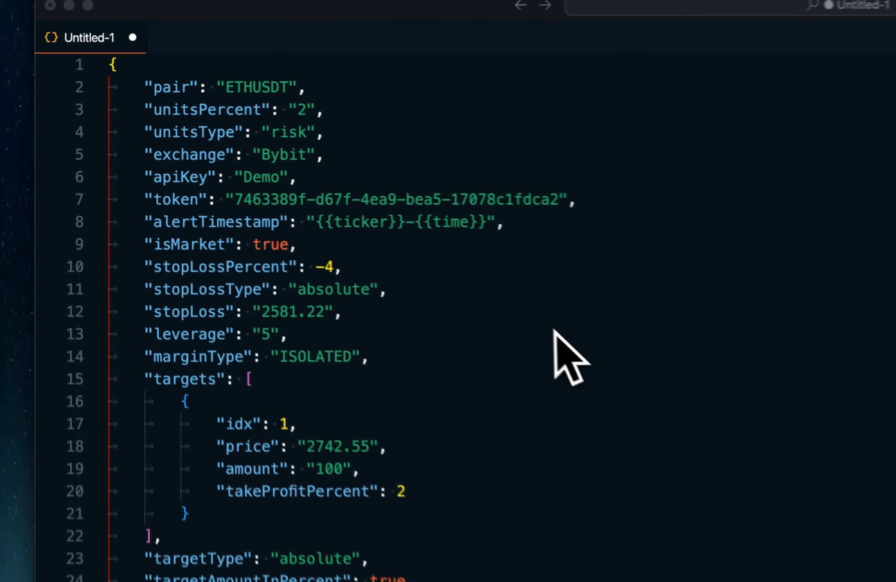
Delete the stopLossPercent line and set the stopLoss value to {{plot("Strategy SL Price")}}.
{"action": "left_click_drag", "start_coordinate": [364, 279], "coordinate": [17, 276]}
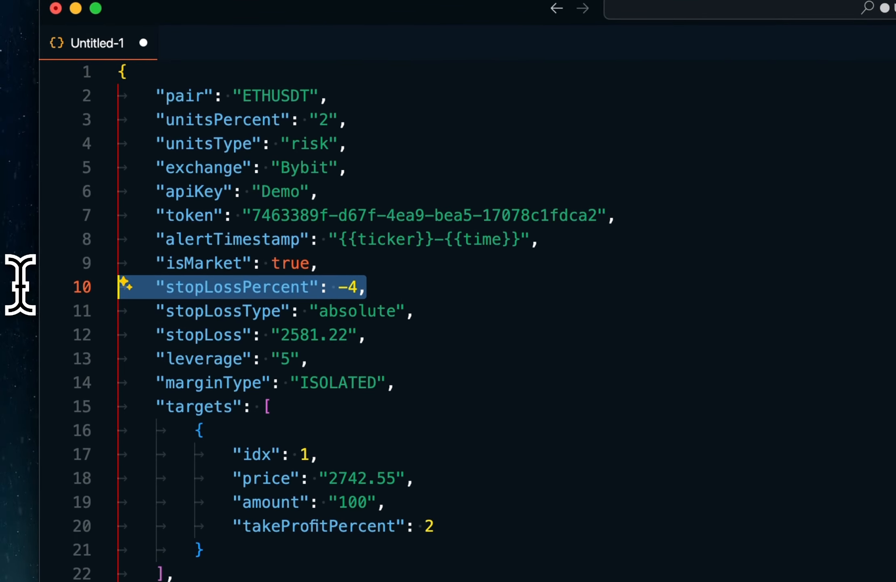
{"action": "key", "text": "BackSpace"}
{"action": "key", "text": "BackSpace"}
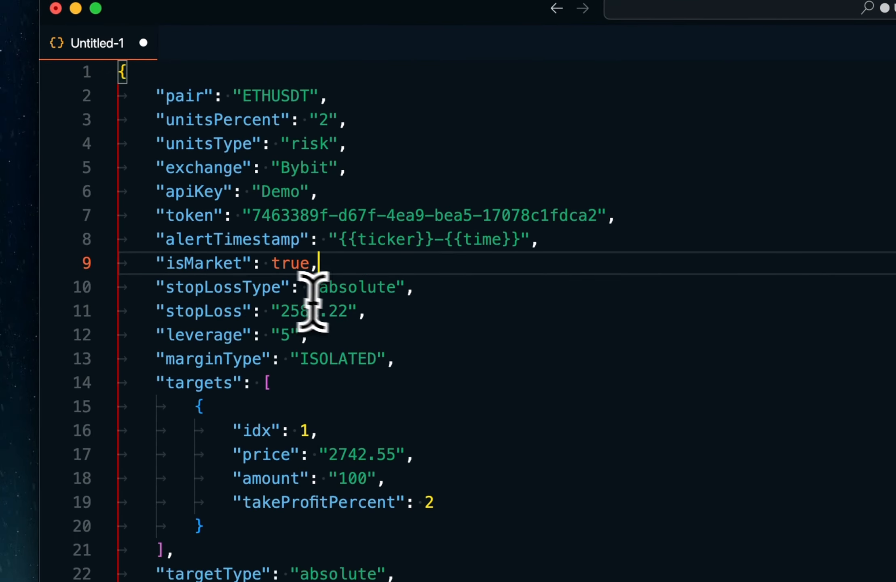
{"action": "left_click_drag", "start_coordinate": [349, 311], "coordinate": [283, 312]}
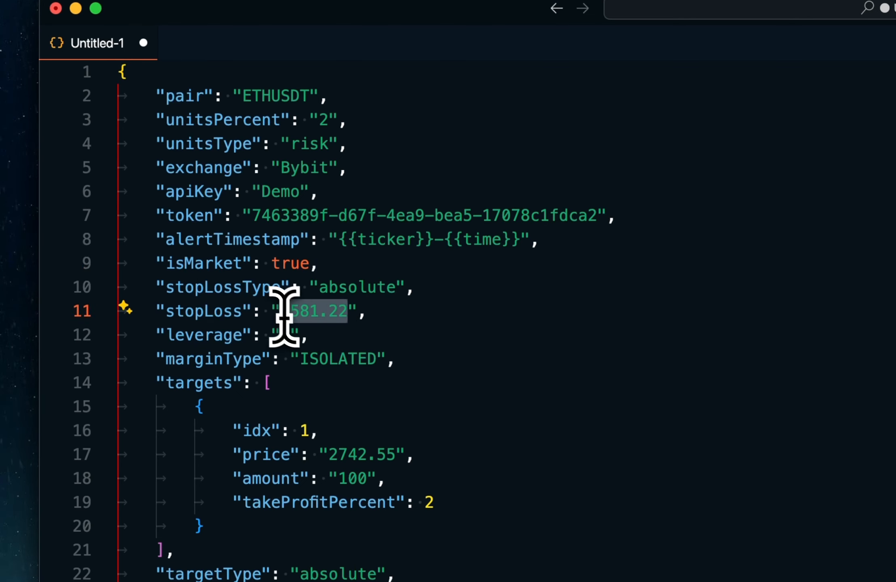
{"action": "key", "text": "cmd+v"}
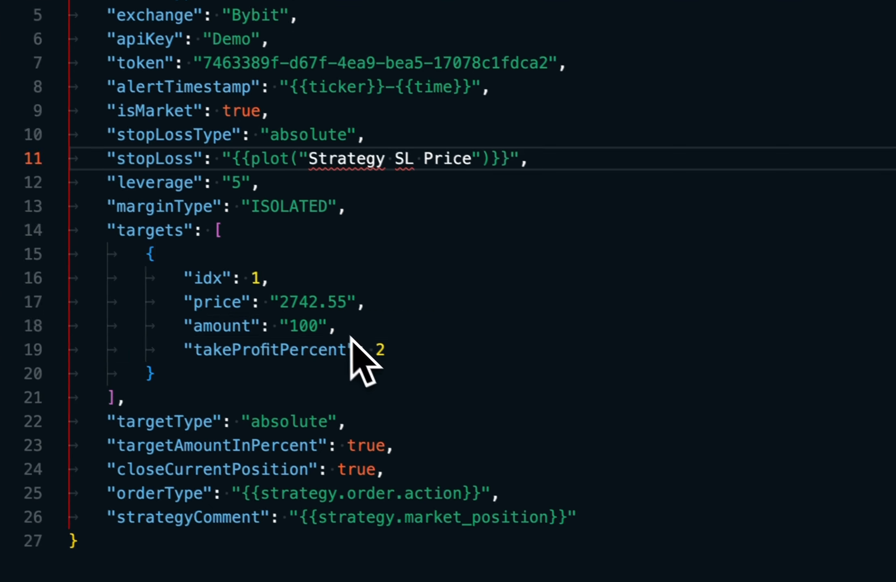
Set the target's price value to {{plot("Strategy TP Price")} and delete the takeProfitPercent line with the comma before it.
{"action": "left_click", "coordinate": [388, 478]}
{"action": "left_click_drag", "start_coordinate": [372, 311], "coordinate": [317, 311]}
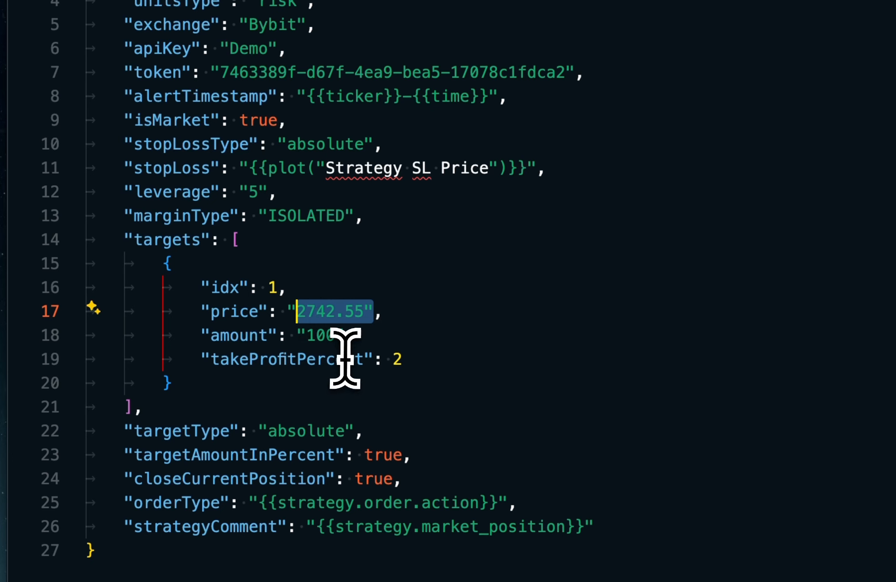
{"action": "key", "text": "cmd+v"}
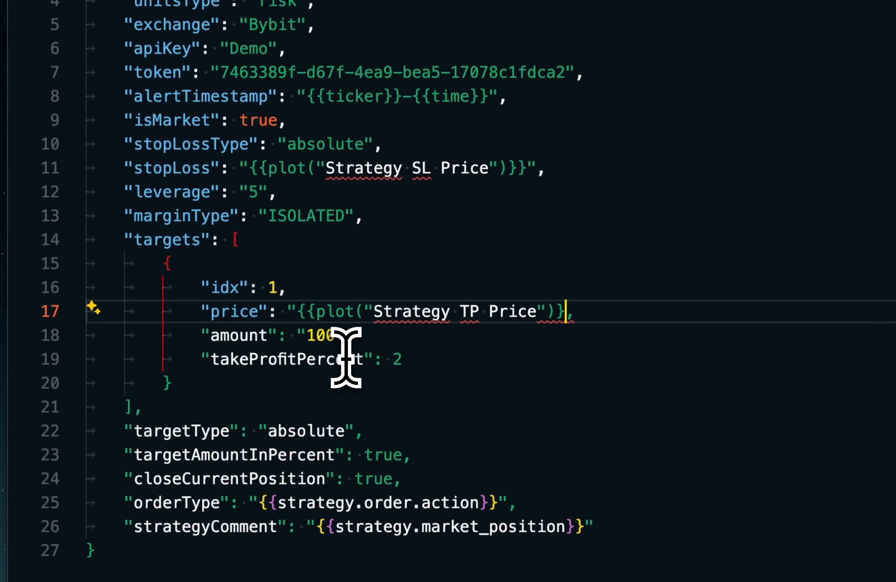
{"action": "left_click_drag", "start_coordinate": [428, 360], "coordinate": [361, 339]}
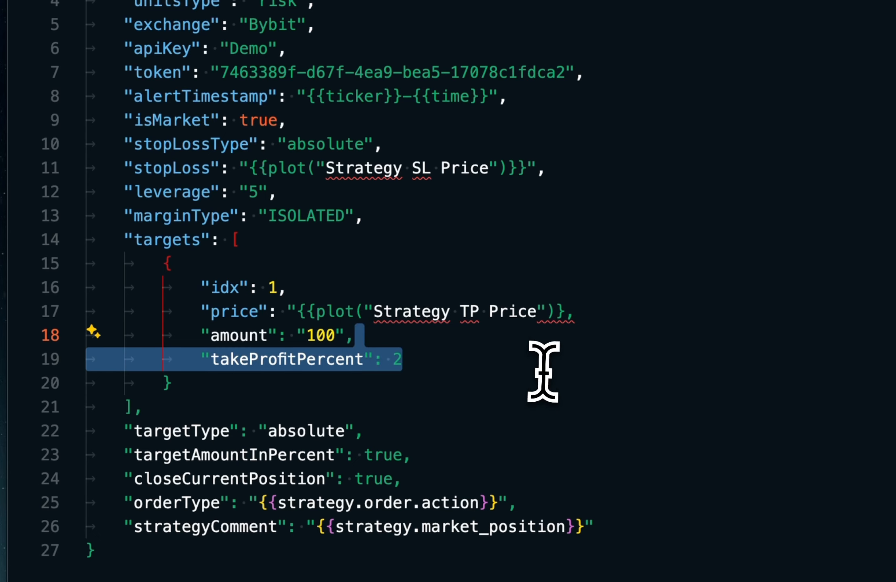
{"action": "key", "text": "BackSpace"}
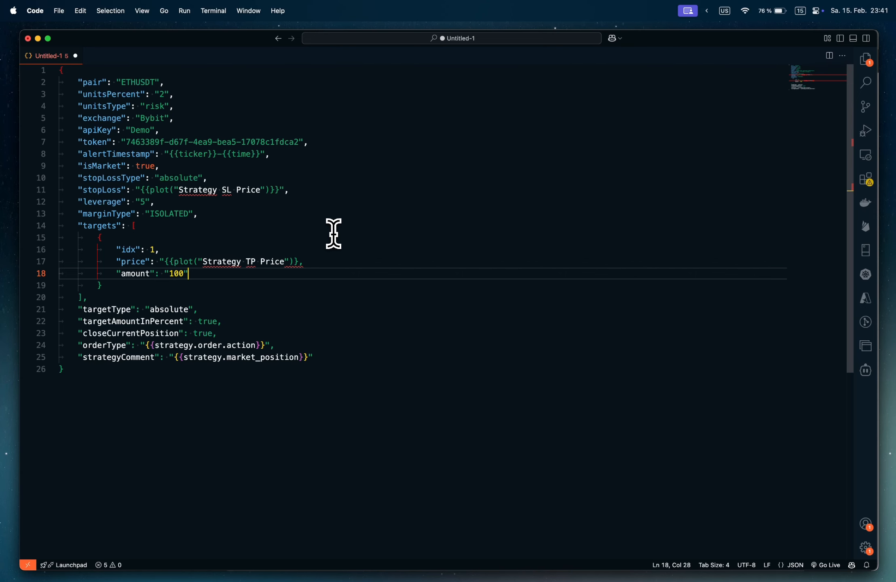
Copy the entire JSON message, switch to TradingView and start a new RUNEUSDT.P alert with the HAC LA strategy as its condition.
{"action": "key", "text": "super+a"}
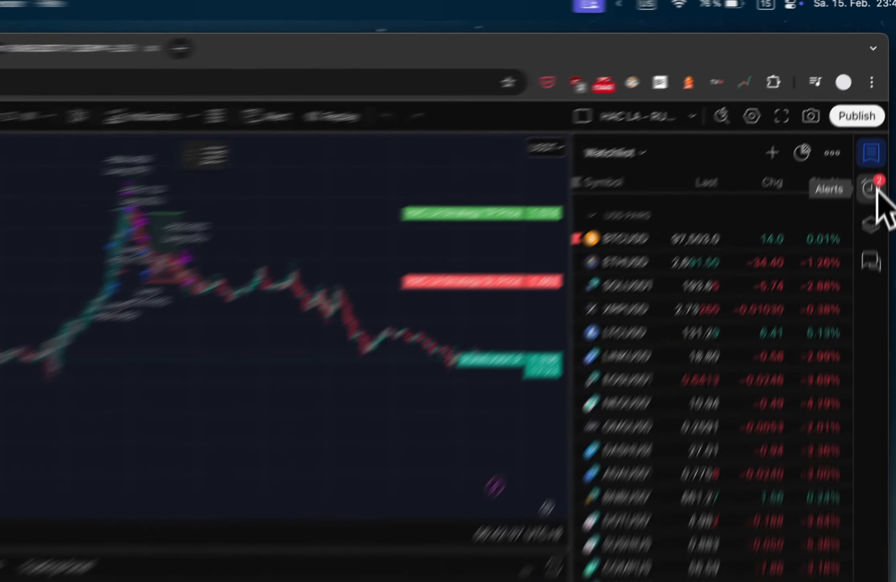
{"action": "left_click", "coordinate": [886, 121]}
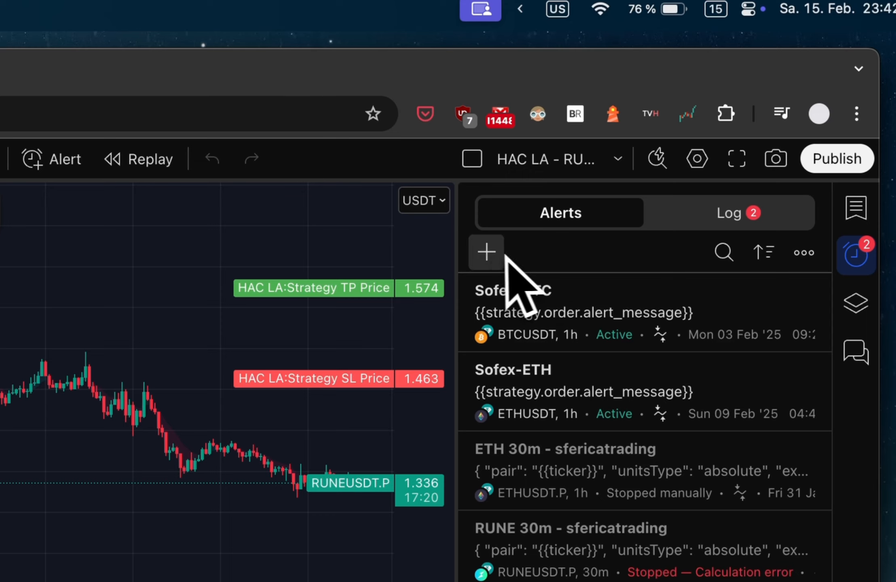
{"action": "left_click", "coordinate": [492, 254]}
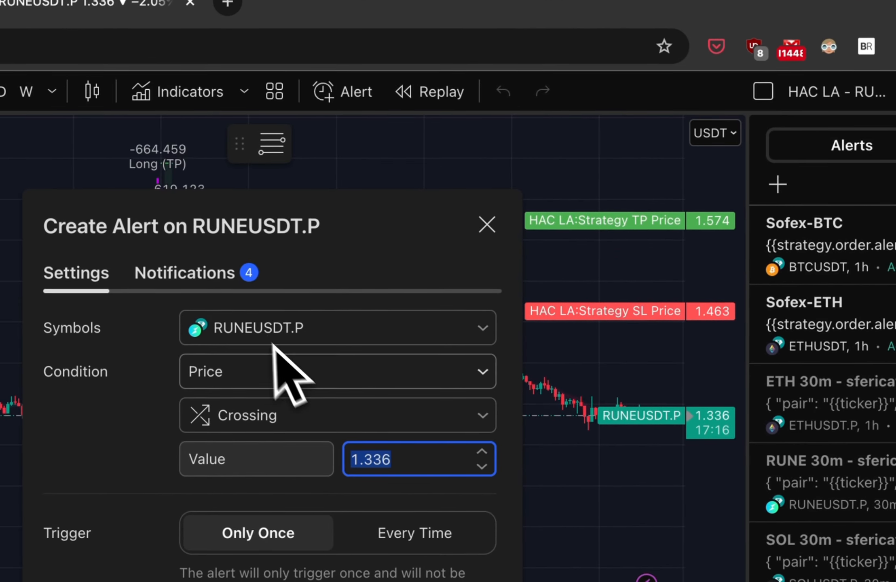
{"action": "left_click", "coordinate": [294, 372]}
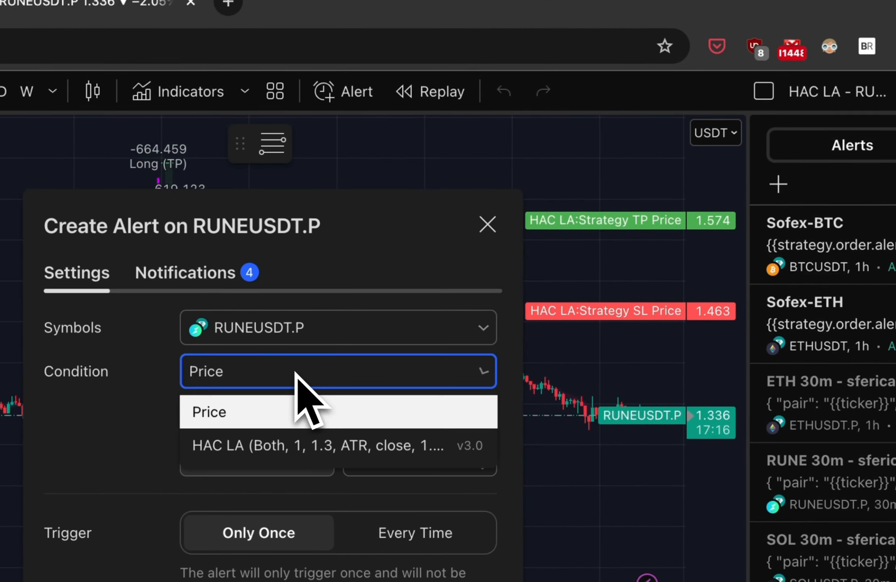
{"action": "left_click", "coordinate": [243, 444]}
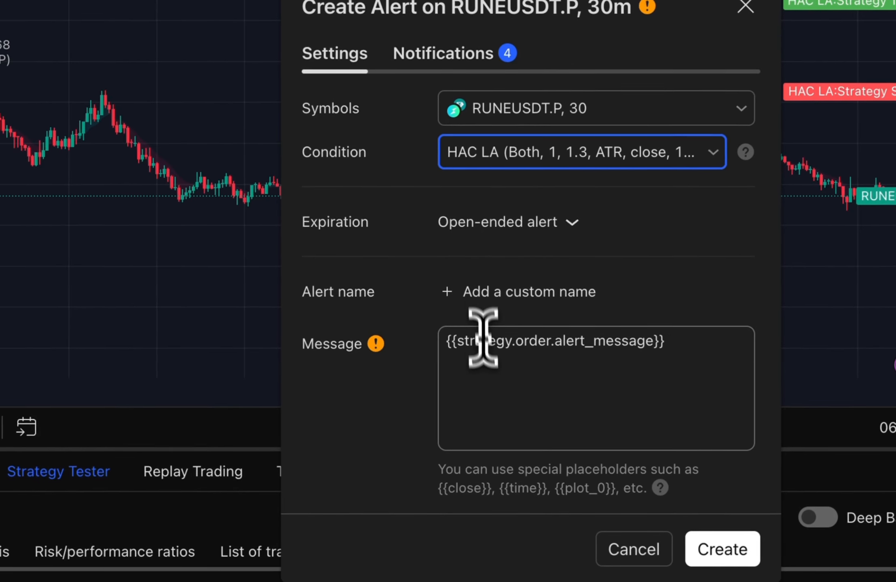
Replace the alert's default message with the copied JSON, including its token, and create the alert.
{"action": "left_click", "coordinate": [376, 461]}
{"action": "key", "text": "ctrl+a"}
{"action": "key", "text": "ctrl+v"}
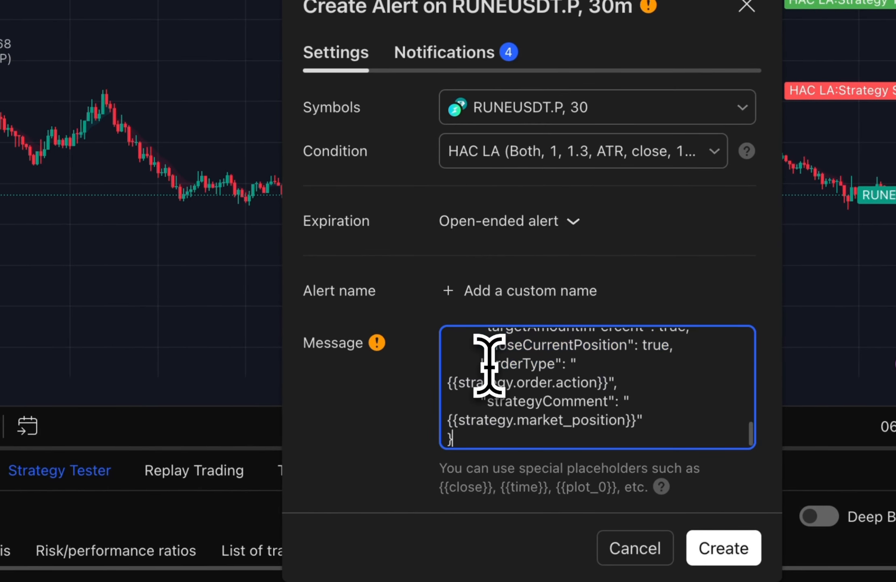
{"action": "key", "text": "BackSpace"}
{"action": "key", "text": "BackSpace"}
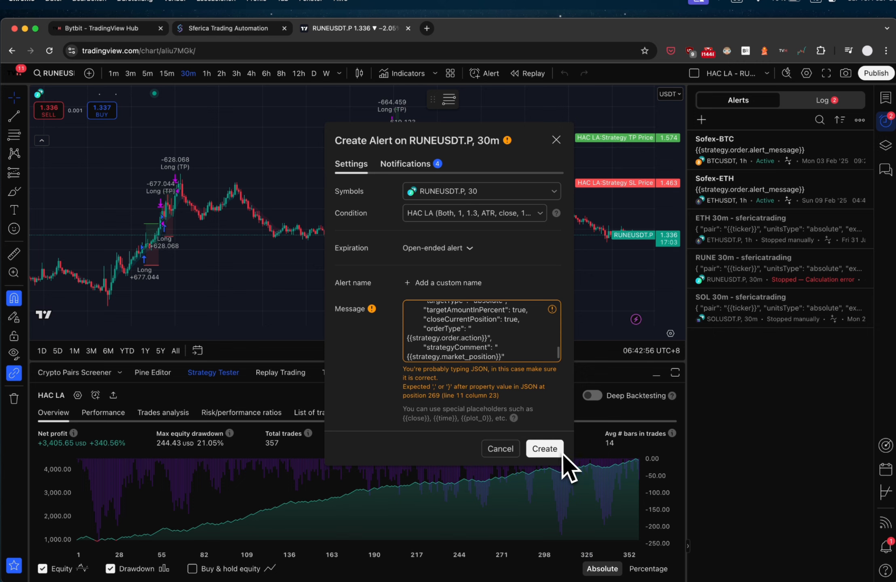
{"action": "left_click", "coordinate": [544, 449]}
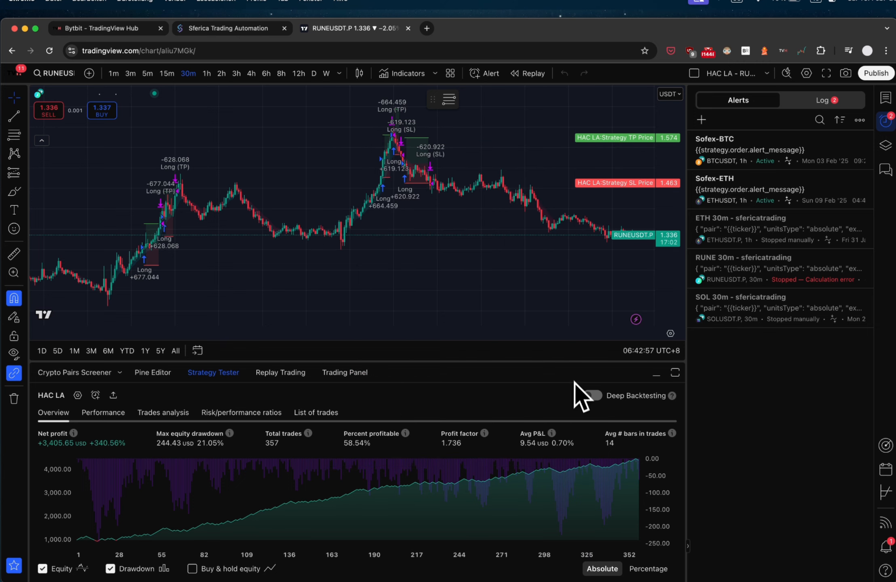